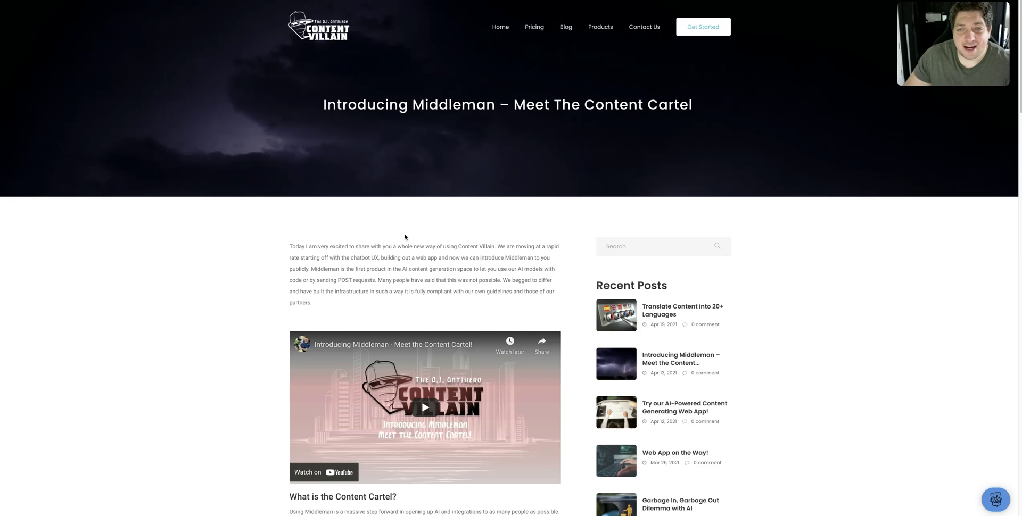
- Scroll down the Middleman blog post past the embedded videos
{"action": "scroll", "coordinate": [404, 236], "scroll_direction": "down", "scroll_amount": 2}
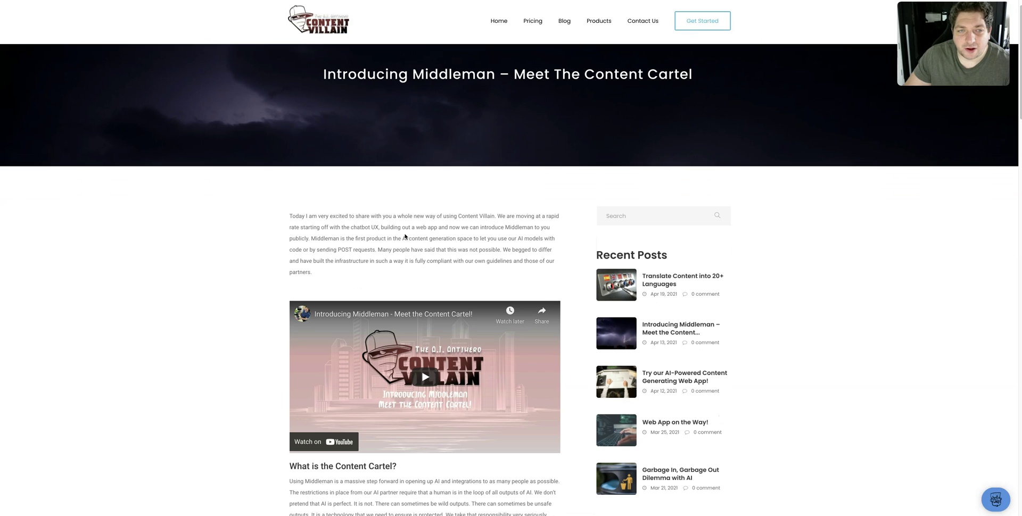
{"action": "scroll", "coordinate": [405, 236], "scroll_direction": "down", "scroll_amount": 3}
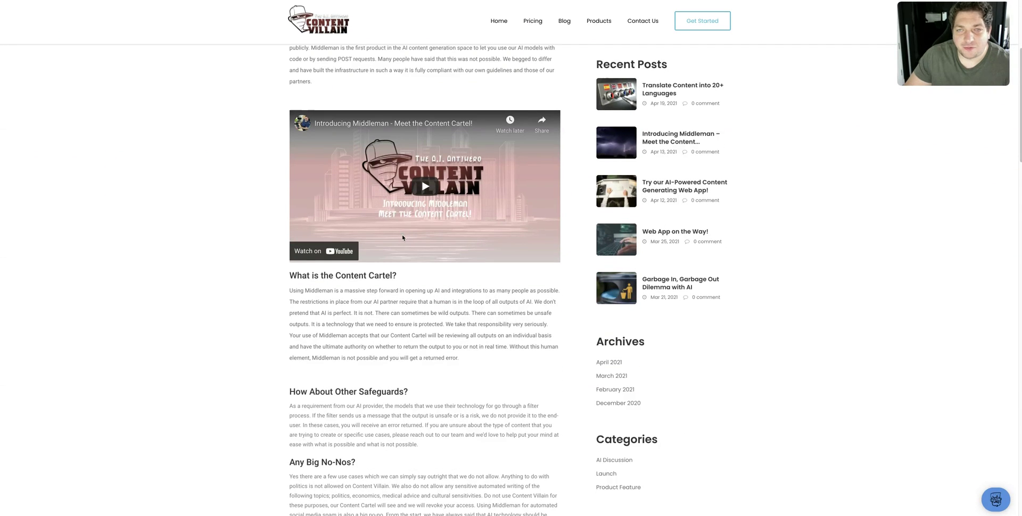
{"action": "scroll", "coordinate": [403, 234], "scroll_direction": "down", "scroll_amount": 3}
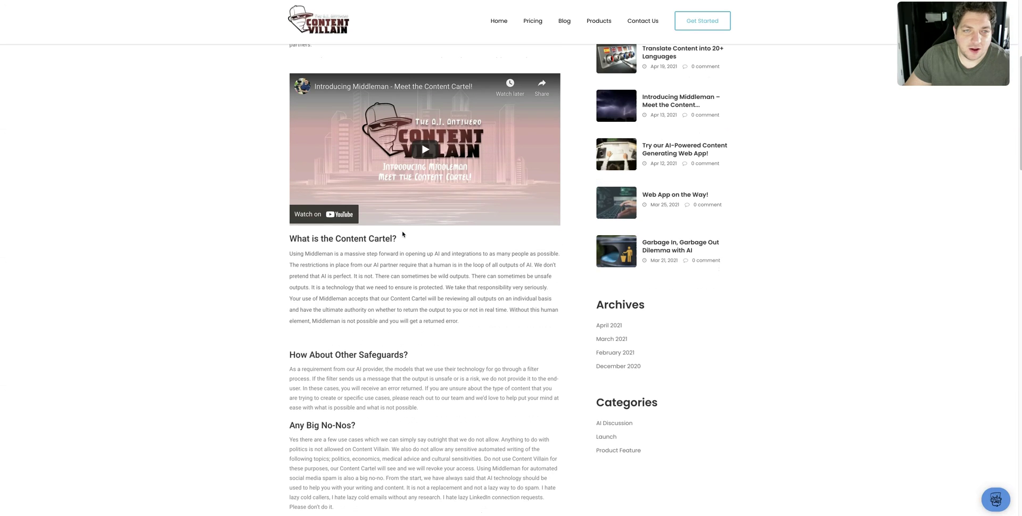
{"action": "scroll", "coordinate": [403, 234], "scroll_direction": "down", "scroll_amount": 2}
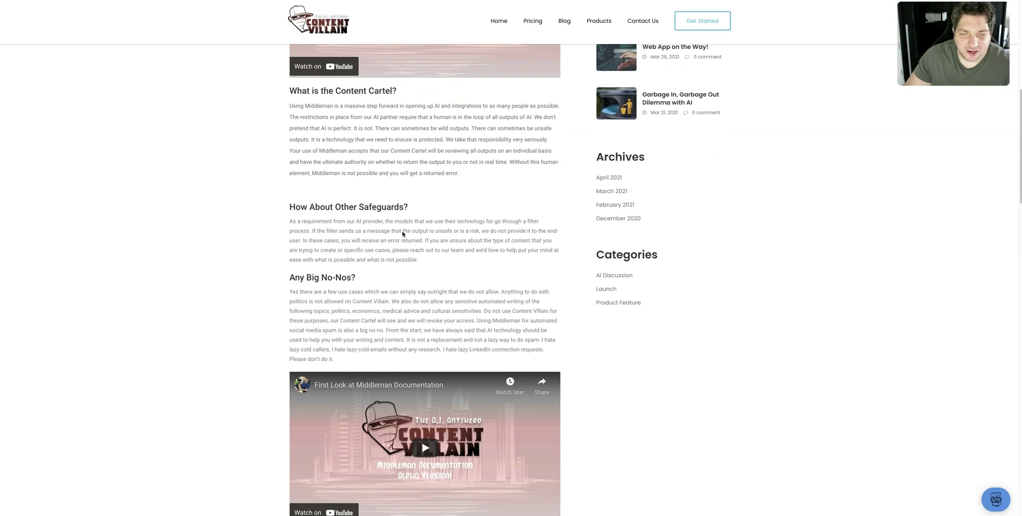
{"action": "scroll", "coordinate": [403, 234], "scroll_direction": "down", "scroll_amount": 5}
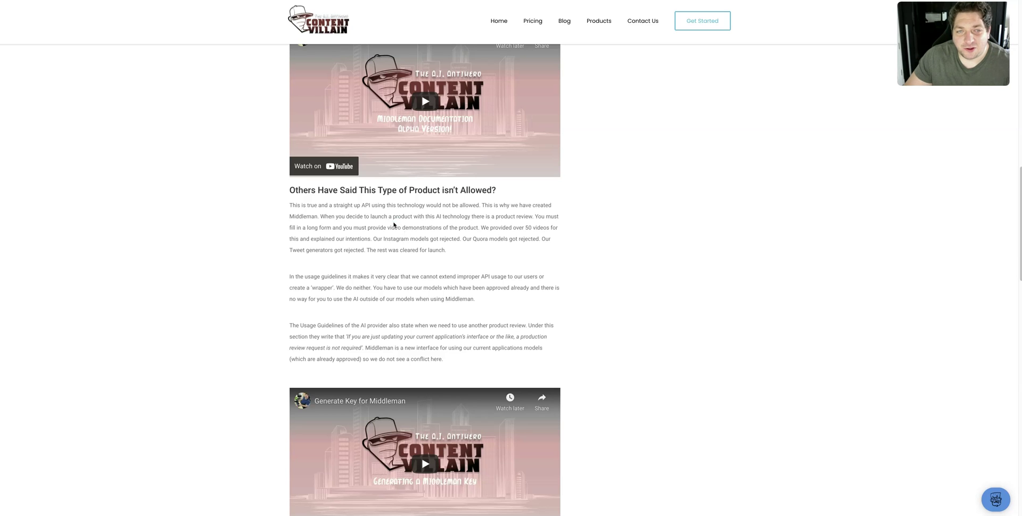
{"action": "scroll", "coordinate": [394, 225], "scroll_direction": "down", "scroll_amount": 1}
{"action": "scroll", "coordinate": [394, 225], "scroll_direction": "down", "scroll_amount": 4}
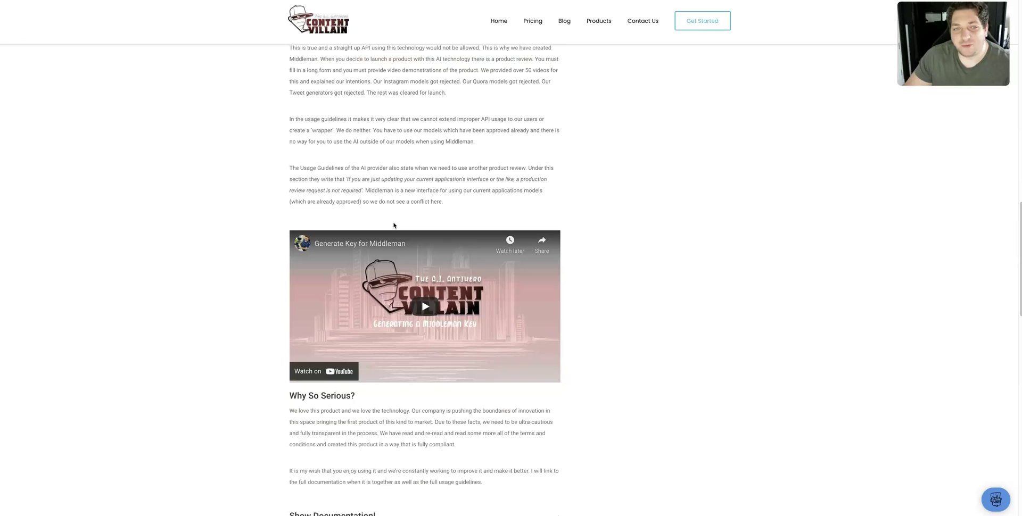
{"action": "scroll", "coordinate": [394, 225], "scroll_direction": "down", "scroll_amount": 1}
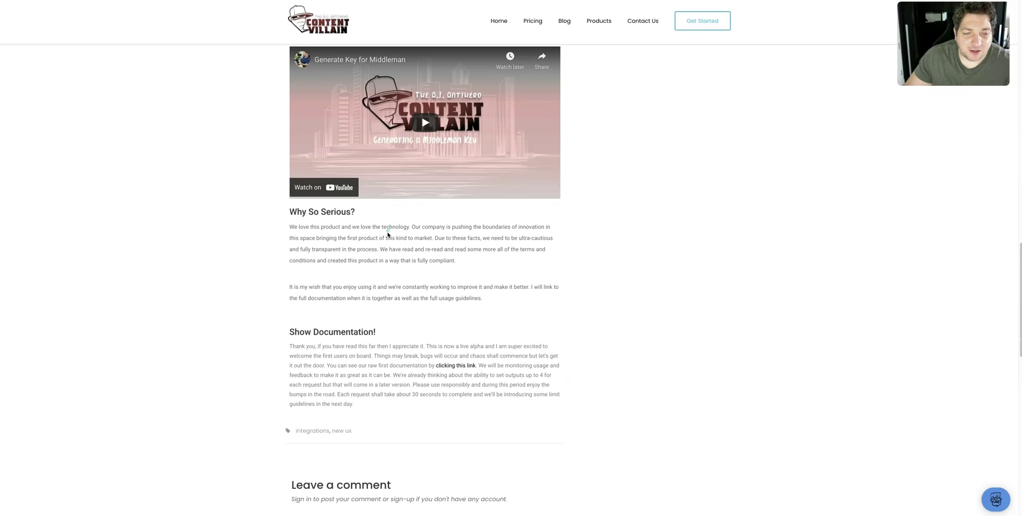
{"action": "left_click", "coordinate": [362, 273]}
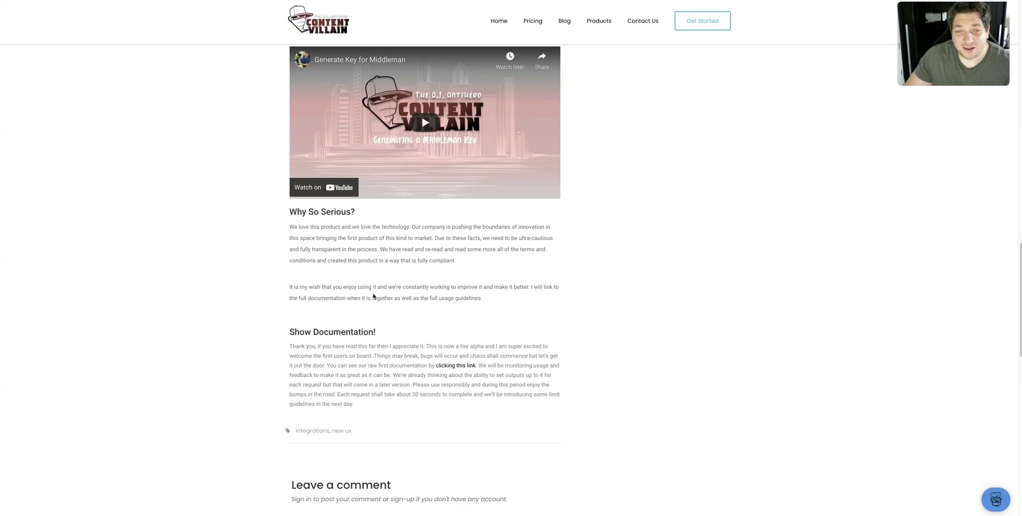
{"action": "scroll", "coordinate": [374, 296], "scroll_direction": "down", "scroll_amount": 2}
{"action": "scroll", "coordinate": [374, 296], "scroll_direction": "up", "scroll_amount": 15}
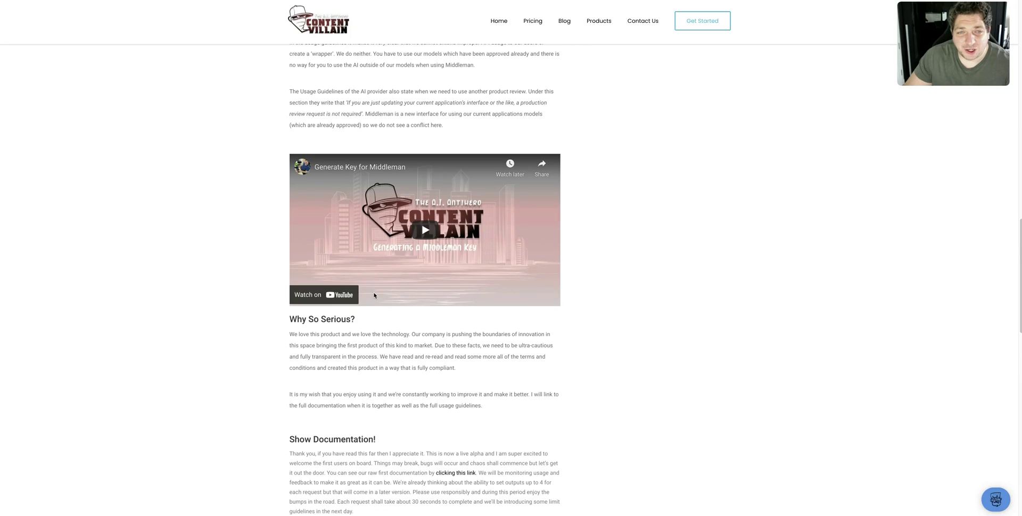
{"action": "scroll", "coordinate": [379, 277], "scroll_direction": "up", "scroll_amount": 4}
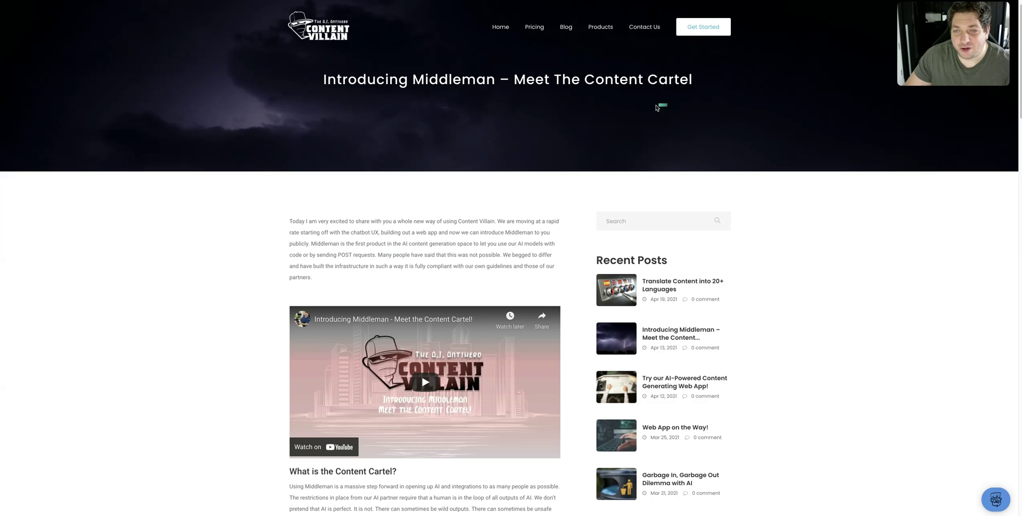
- Scroll to the 'Show Documentation!' section just above the comment form
{"action": "scroll", "coordinate": [448, 256], "scroll_direction": "down", "scroll_amount": 2}
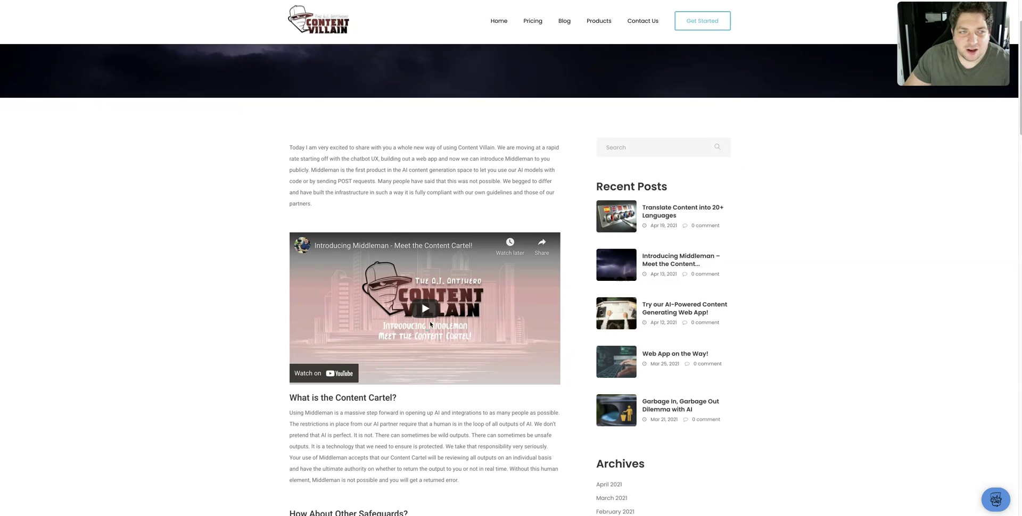
{"action": "scroll", "coordinate": [239, 254], "scroll_direction": "down", "scroll_amount": 3}
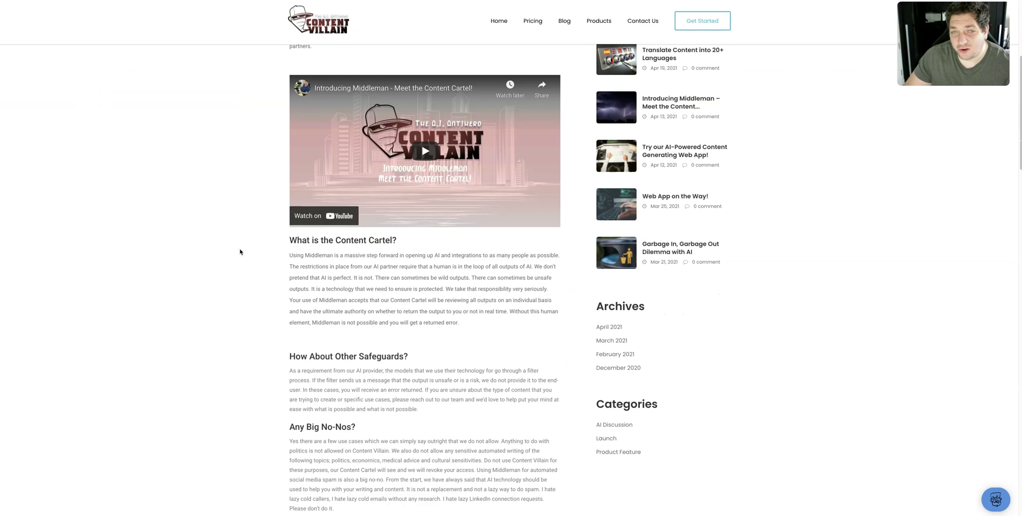
{"action": "scroll", "coordinate": [240, 252], "scroll_direction": "down", "scroll_amount": 1}
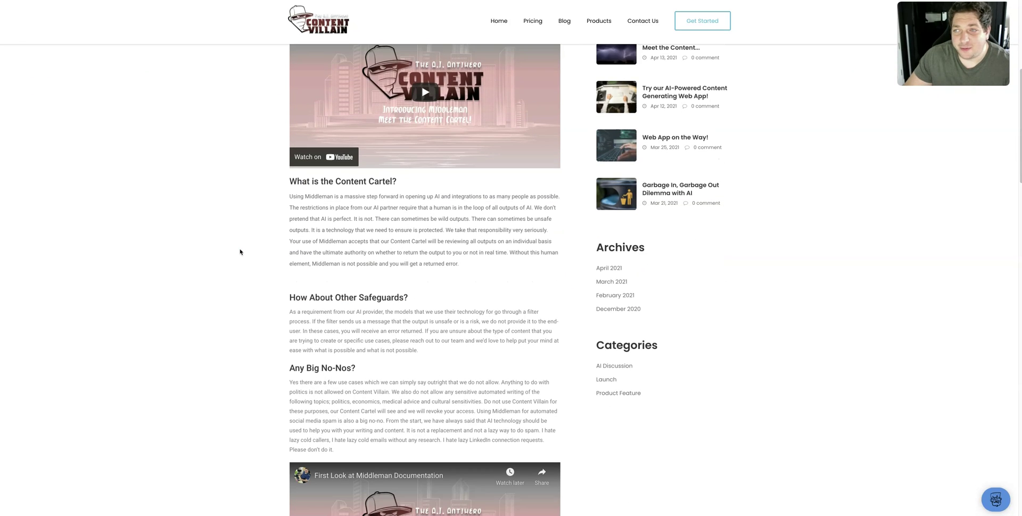
{"action": "scroll", "coordinate": [240, 251], "scroll_direction": "up", "scroll_amount": 6}
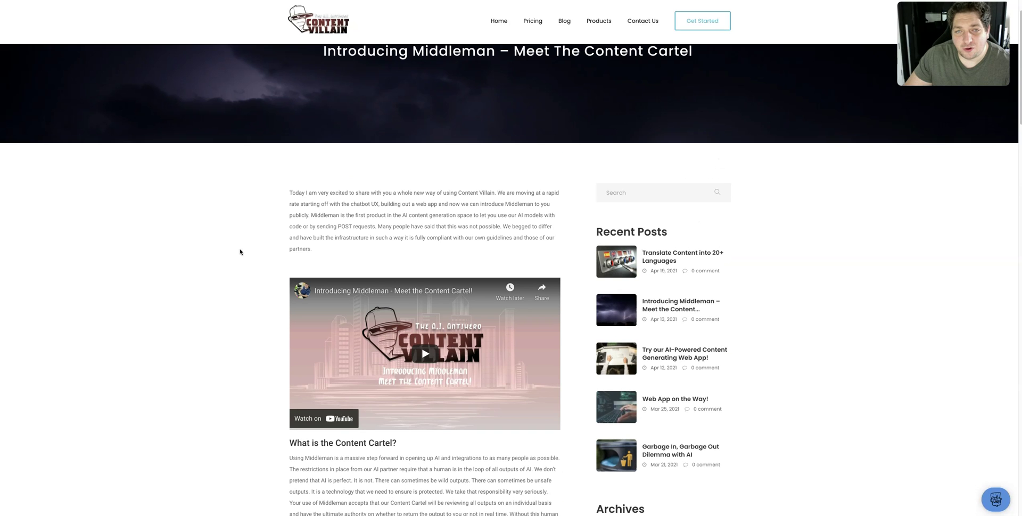
{"action": "scroll", "coordinate": [240, 252], "scroll_direction": "down", "scroll_amount": 1}
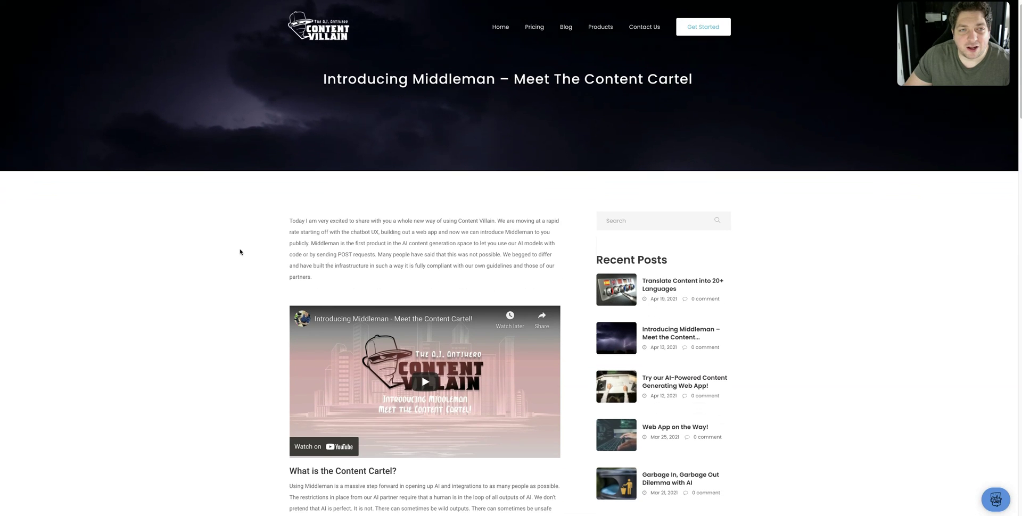
{"action": "scroll", "coordinate": [240, 252], "scroll_direction": "down", "scroll_amount": 9}
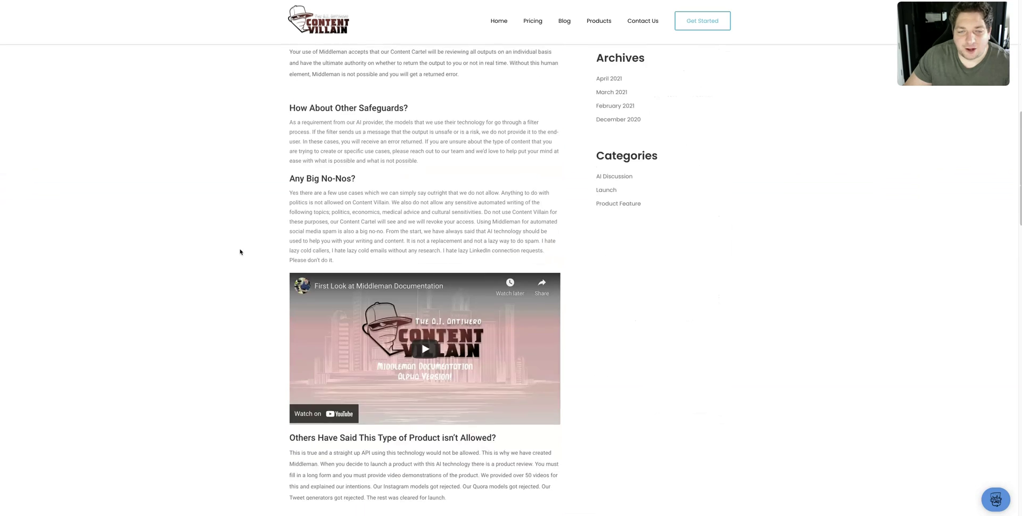
{"action": "scroll", "coordinate": [240, 252], "scroll_direction": "down", "scroll_amount": 9}
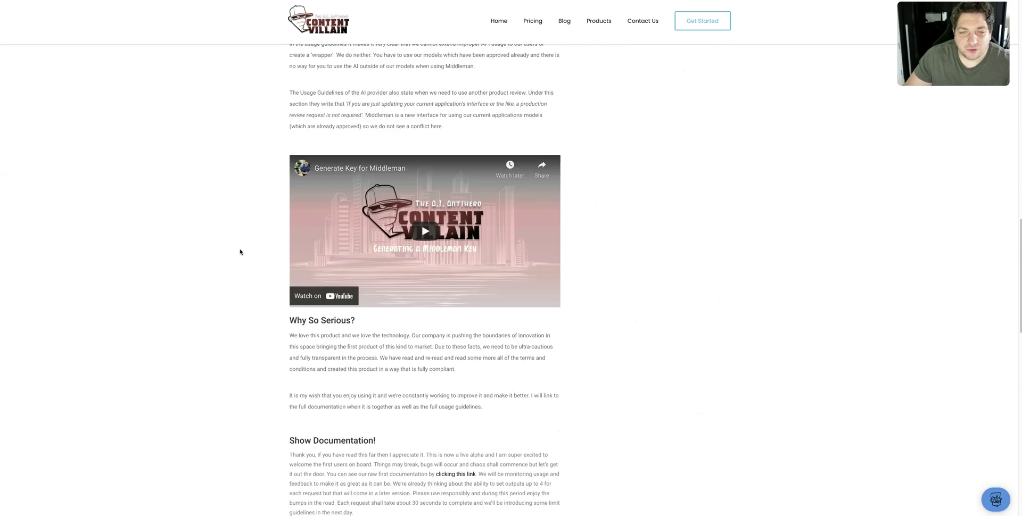
{"action": "scroll", "coordinate": [240, 252], "scroll_direction": "down", "scroll_amount": 3}
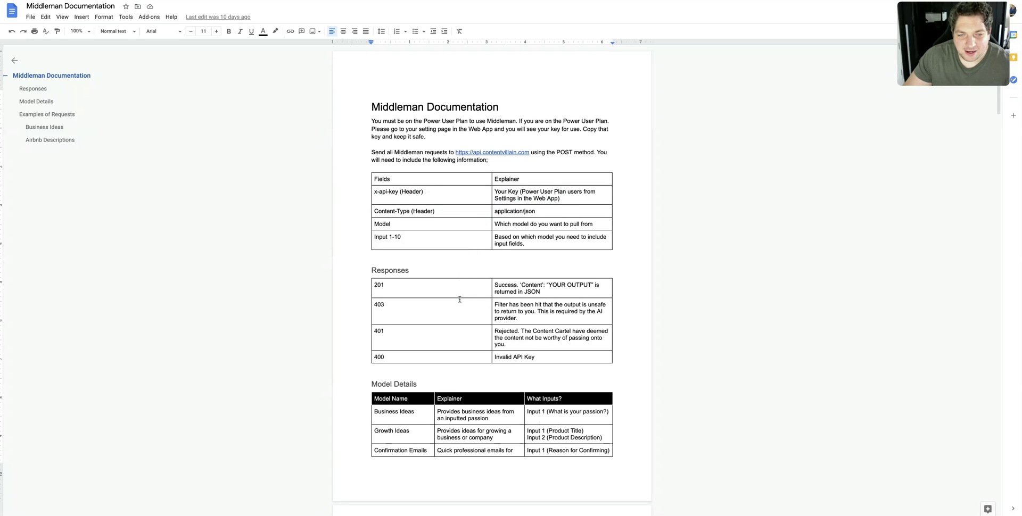
- Scroll through the Middleman Documentation's request fields and response codes
{"action": "scroll", "coordinate": [455, 290], "scroll_direction": "down", "scroll_amount": 1}
{"action": "scroll", "coordinate": [401, 249], "scroll_direction": "down", "scroll_amount": 1}
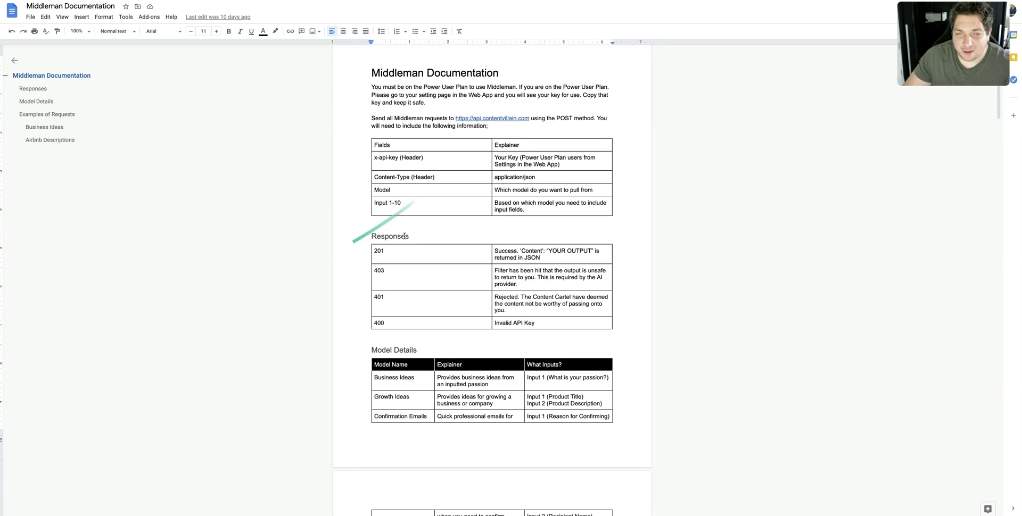
{"action": "scroll", "coordinate": [428, 259], "scroll_direction": "down", "scroll_amount": 5}
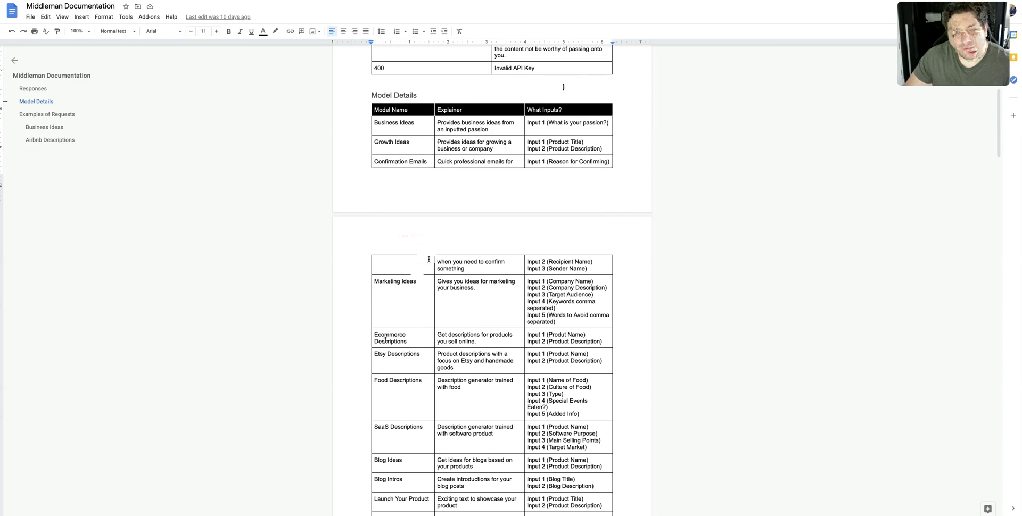
{"action": "scroll", "coordinate": [427, 260], "scroll_direction": "up", "scroll_amount": 3}
{"action": "scroll", "coordinate": [427, 260], "scroll_direction": "down", "scroll_amount": 3}
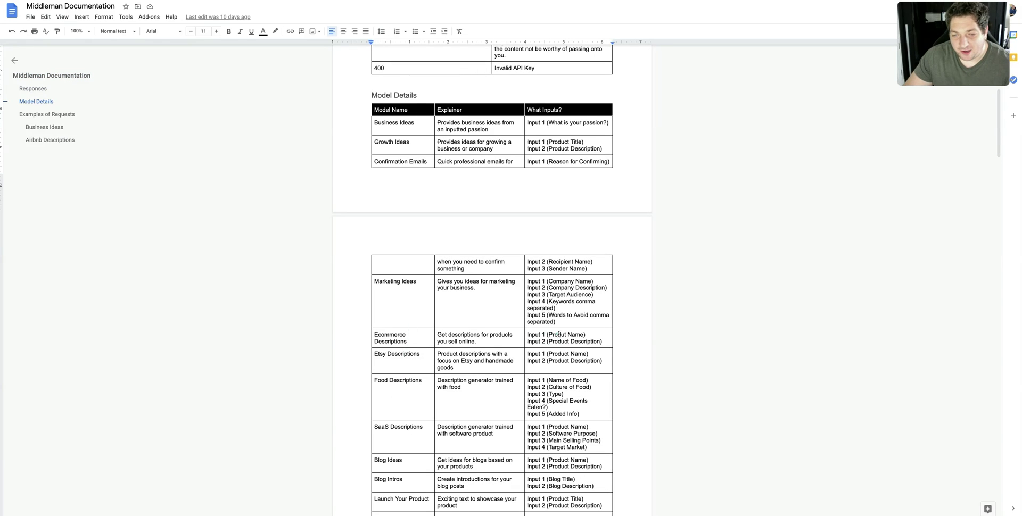
{"action": "key", "text": "BackSpace"}
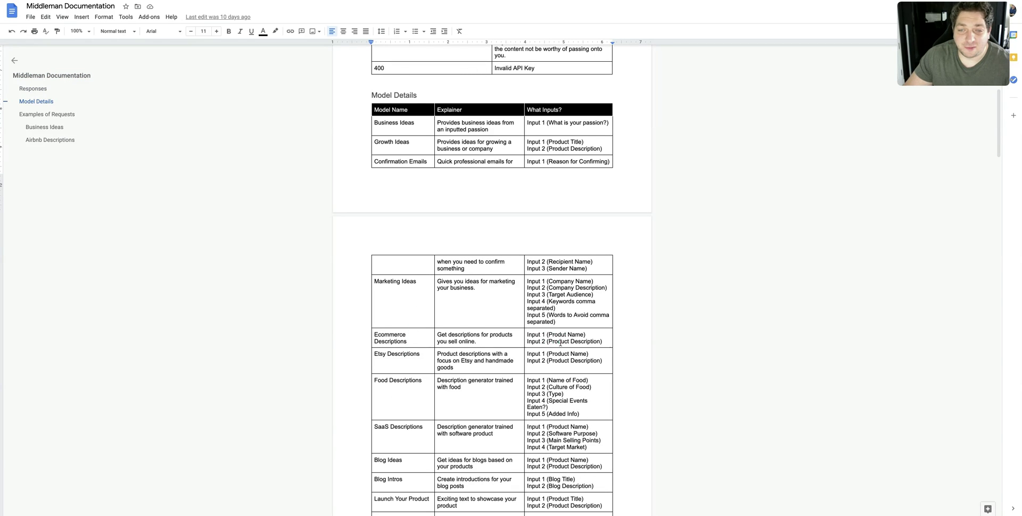
{"action": "scroll", "coordinate": [571, 343], "scroll_direction": "up", "scroll_amount": 5}
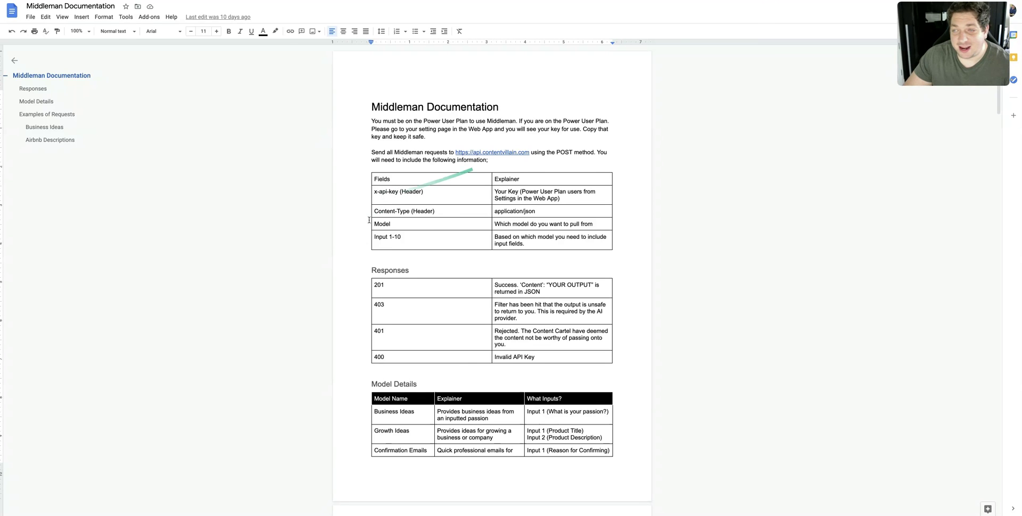
- Reveal the Middleman Key on the Your Account page, then close the key popup
{"action": "left_click", "coordinate": [635, 181]}
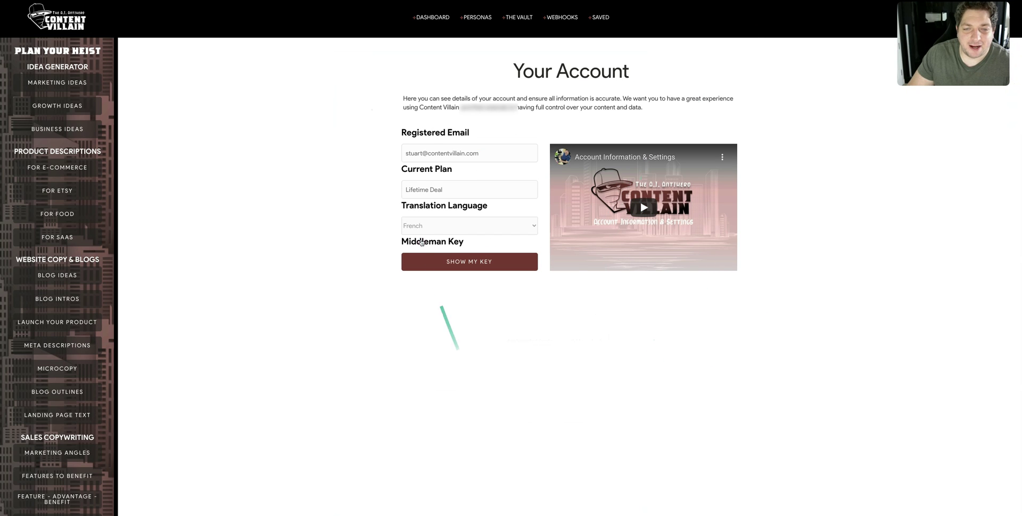
{"action": "left_click", "coordinate": [448, 266]}
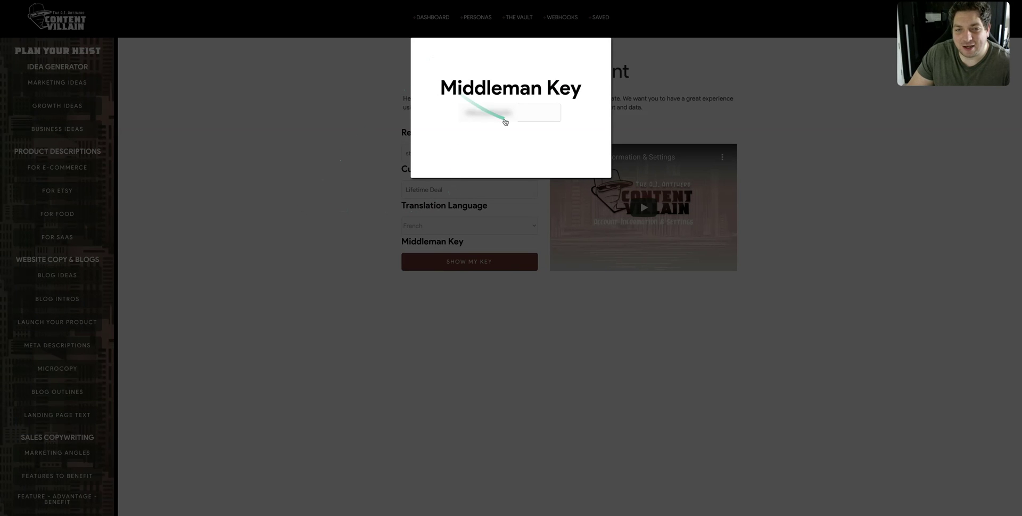
{"action": "left_click", "coordinate": [335, 225]}
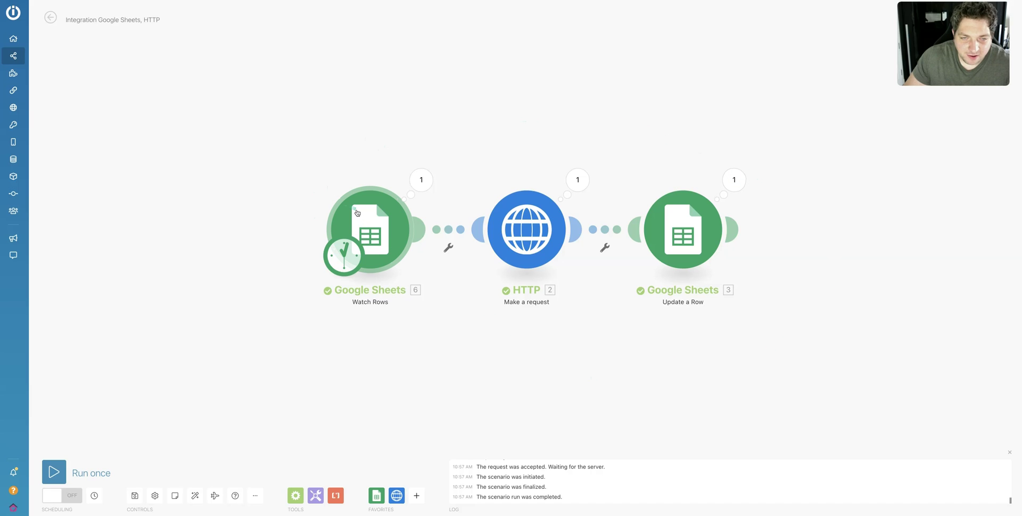
- Open the Google Sheets Watch Rows module's settings
{"action": "left_click", "coordinate": [391, 232]}
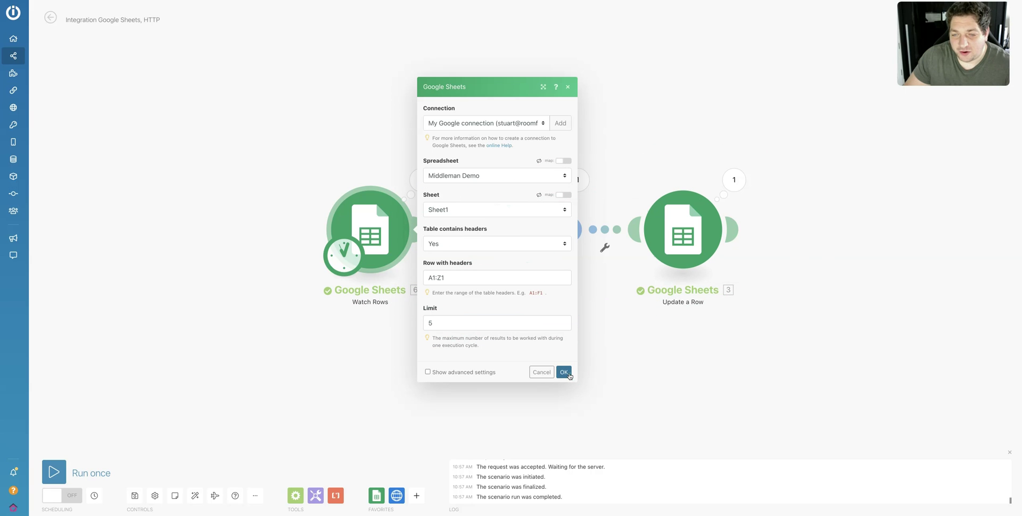
- Confirm the Watch Rows settings (Middleman Demo, Sheet1, limit 5) and close them
{"action": "left_click", "coordinate": [564, 372]}
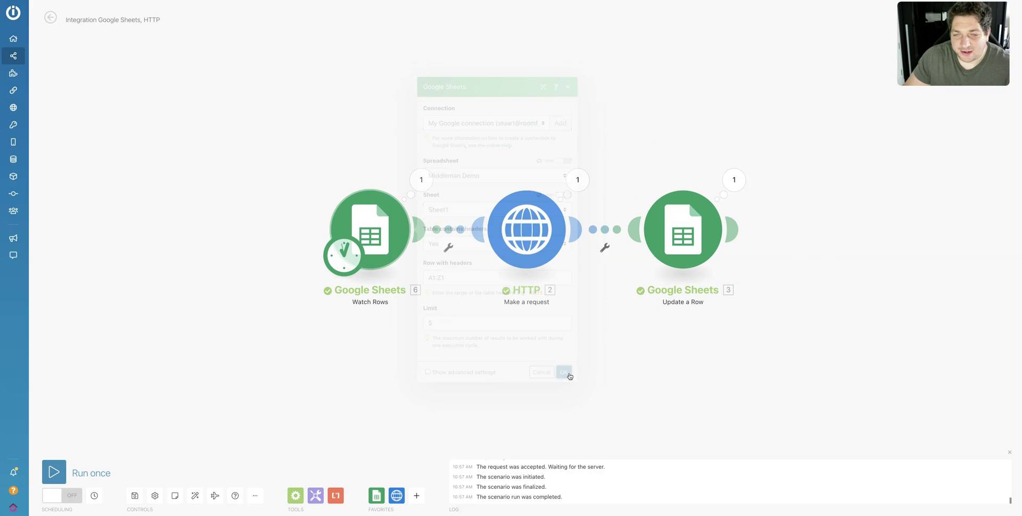
- Review the HTTP module's POST to api.contentvillain.com with Model, Input 1 and Input 2
{"action": "left_click", "coordinate": [536, 246]}
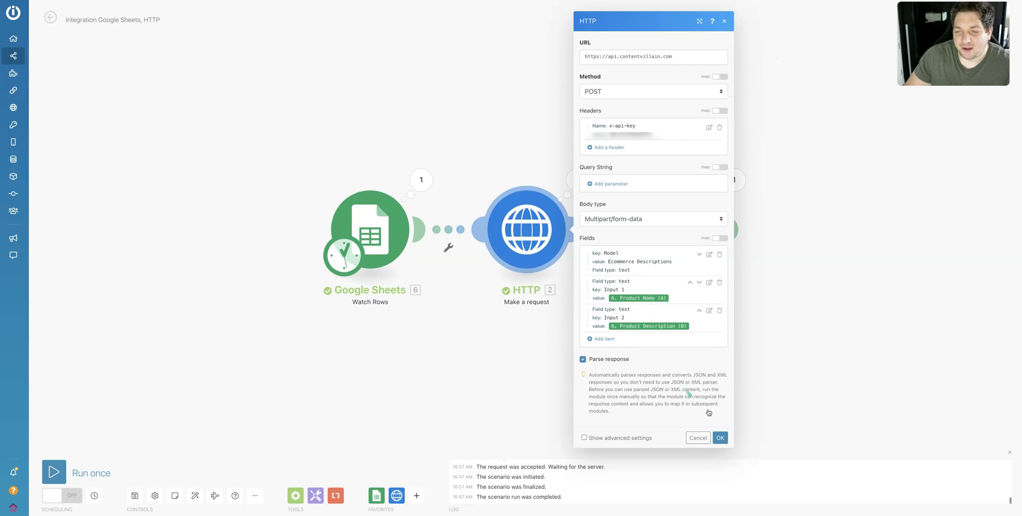
{"action": "left_click", "coordinate": [720, 437]}
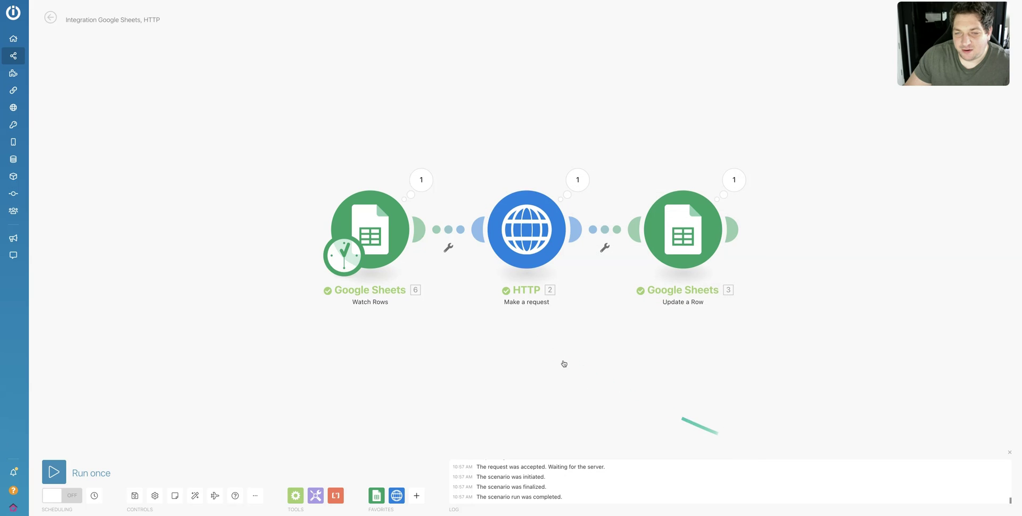
{"action": "left_click", "coordinate": [509, 233]}
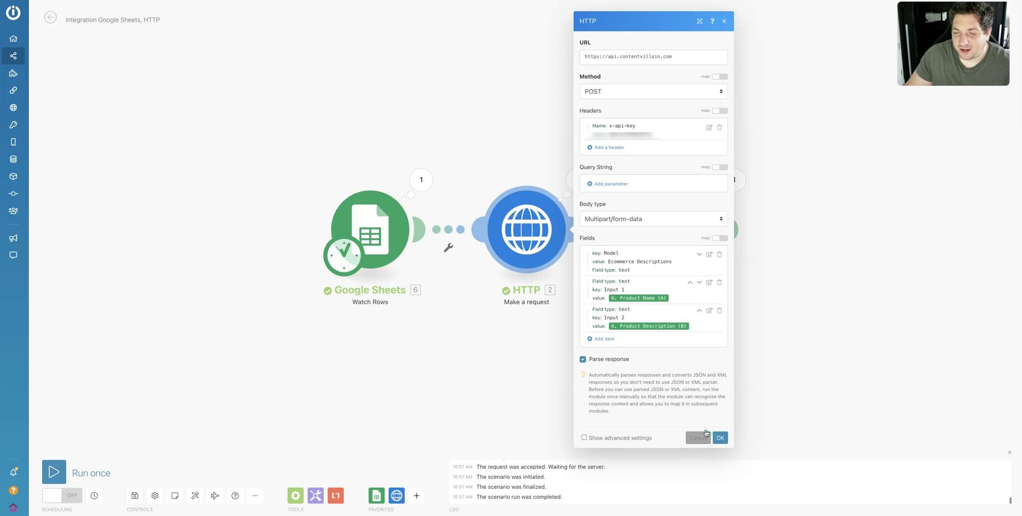
{"action": "left_click", "coordinate": [720, 438]}
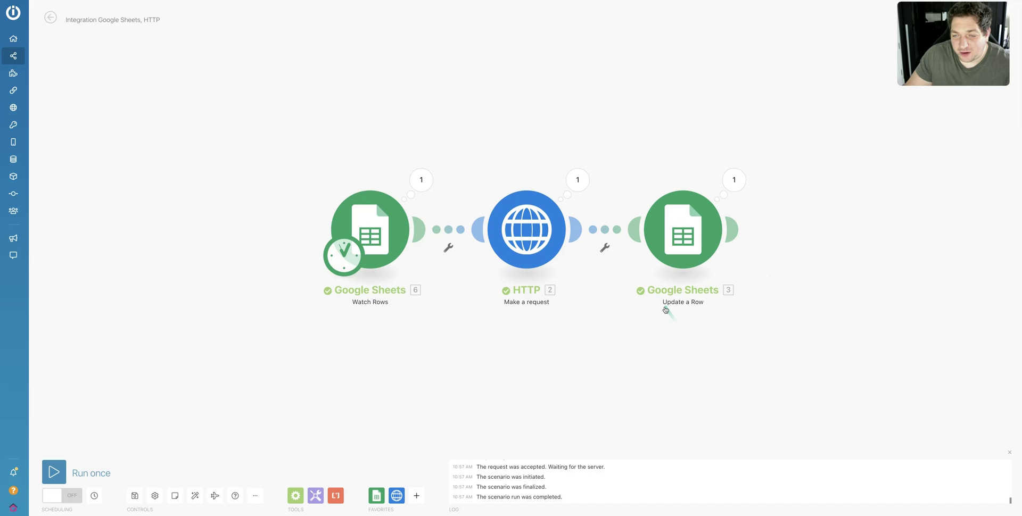
{"action": "left_click", "coordinate": [686, 219]}
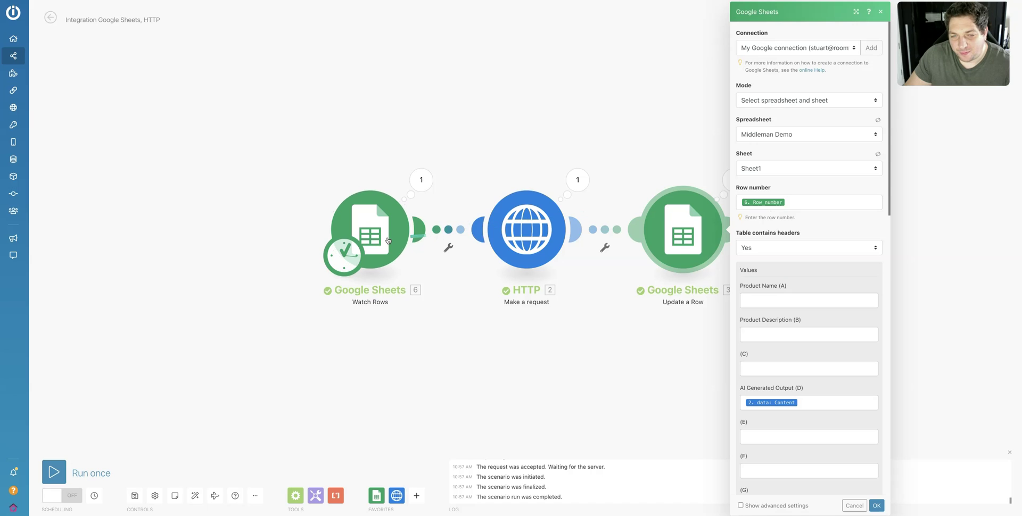
{"action": "left_click", "coordinate": [814, 203]}
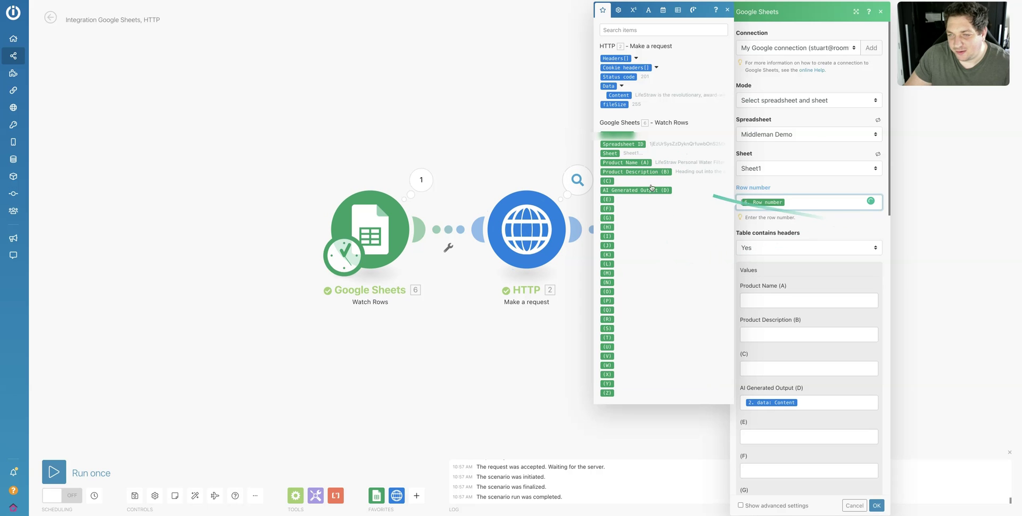
{"action": "scroll", "coordinate": [825, 304], "scroll_direction": "down", "scroll_amount": 1}
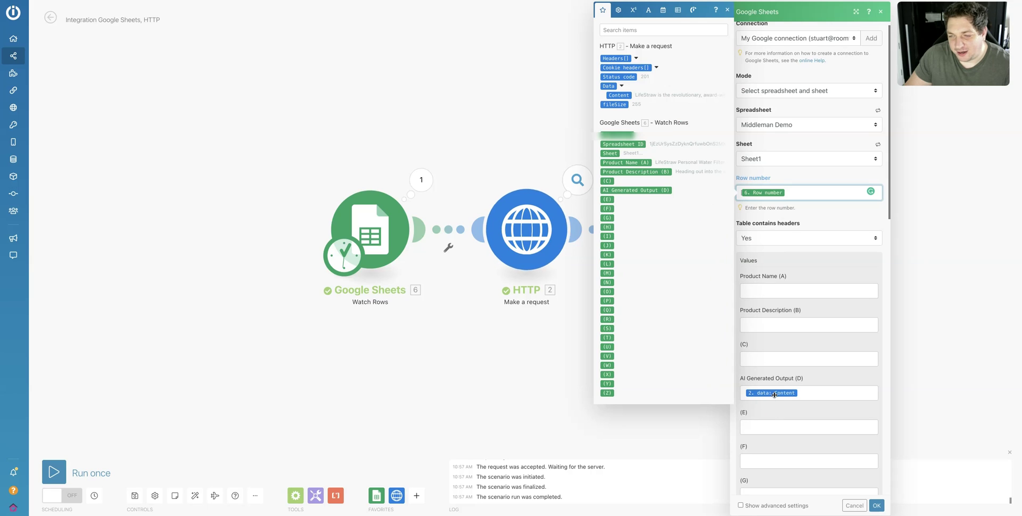
{"action": "scroll", "coordinate": [798, 442], "scroll_direction": "down", "scroll_amount": 2}
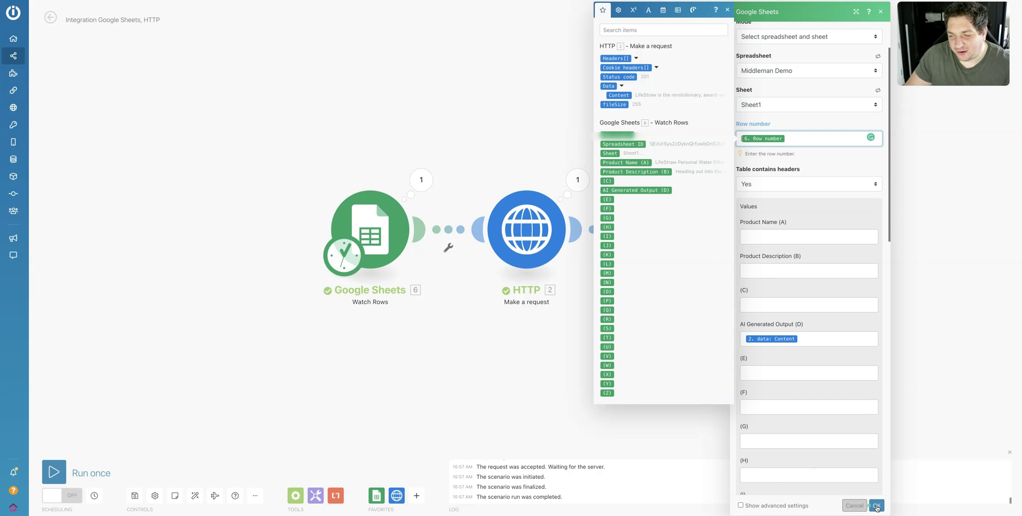
{"action": "left_click", "coordinate": [876, 505]}
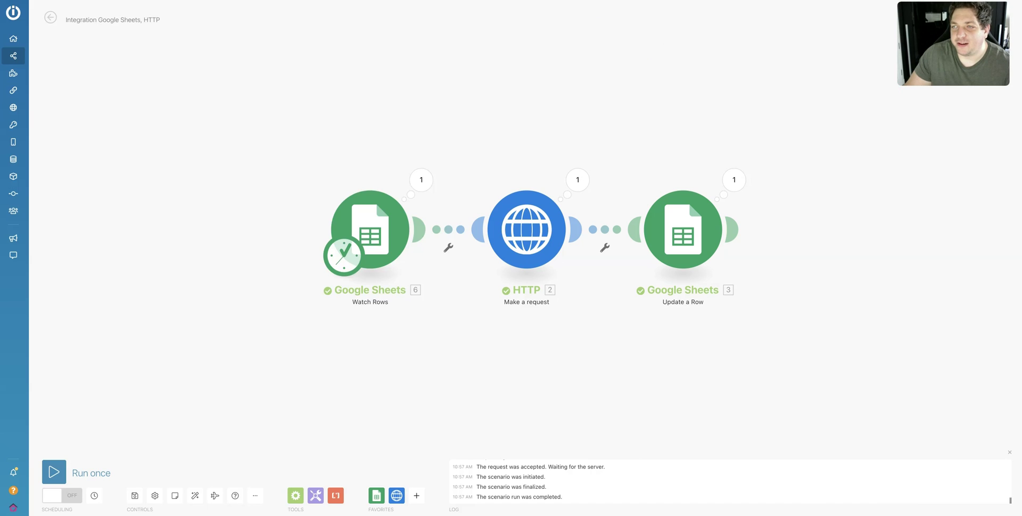
{"action": "left_click", "coordinate": [846, 5]}
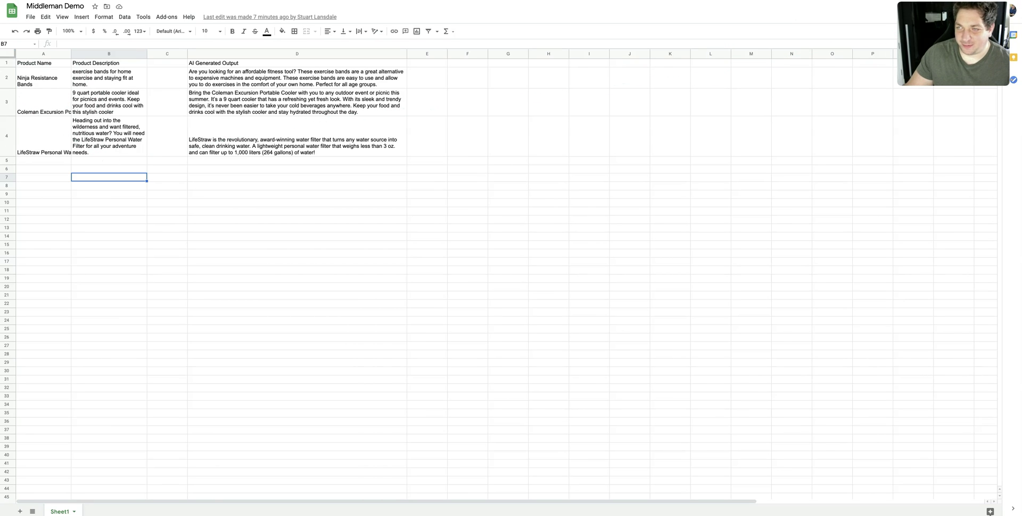
- Switch to the Amazon Camping & Hiking results tab
{"action": "key", "text": "ctrl+Tab"}
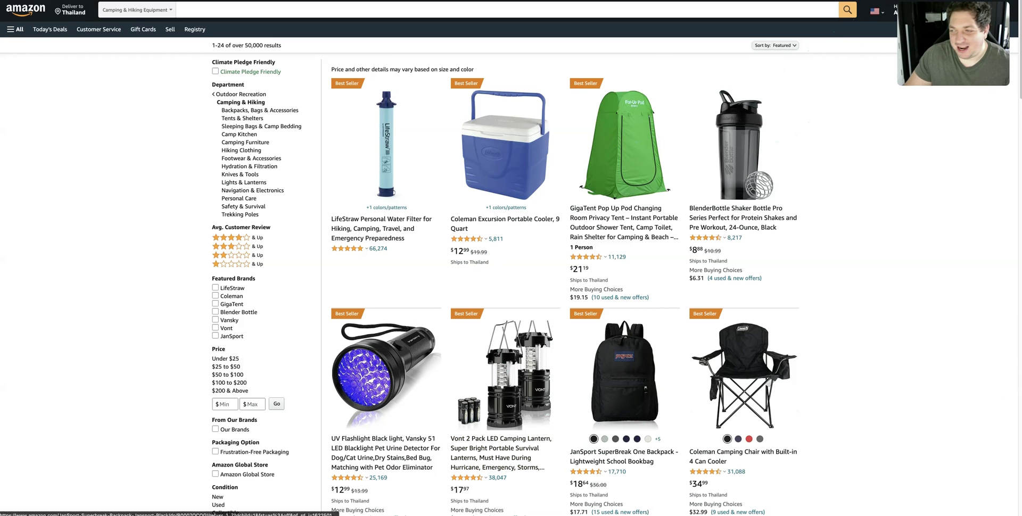
- Bring up the notes with the flashlight, backpack and camping chair details and move them aside
{"action": "key", "text": "super+Tab"}
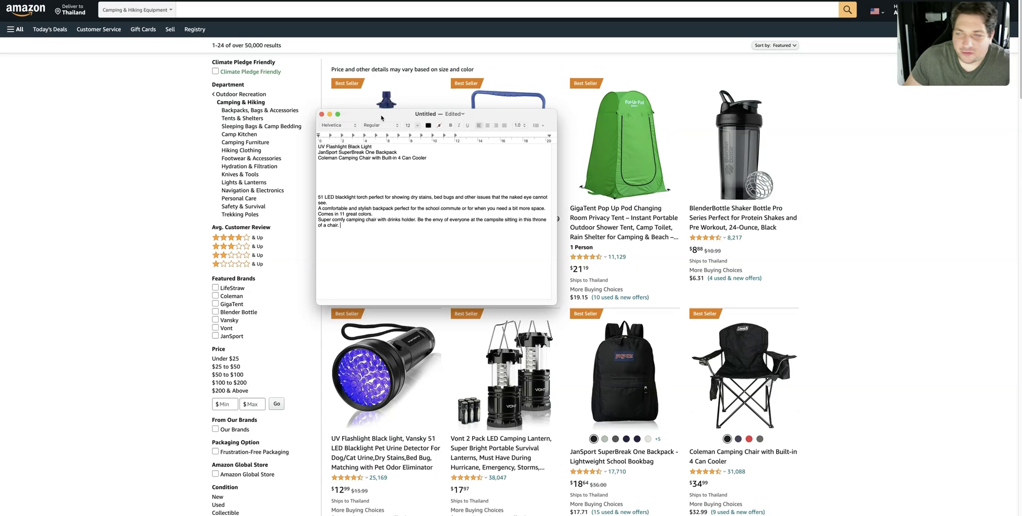
{"action": "left_click_drag", "start_coordinate": [381, 118], "coordinate": [1021, 109]}
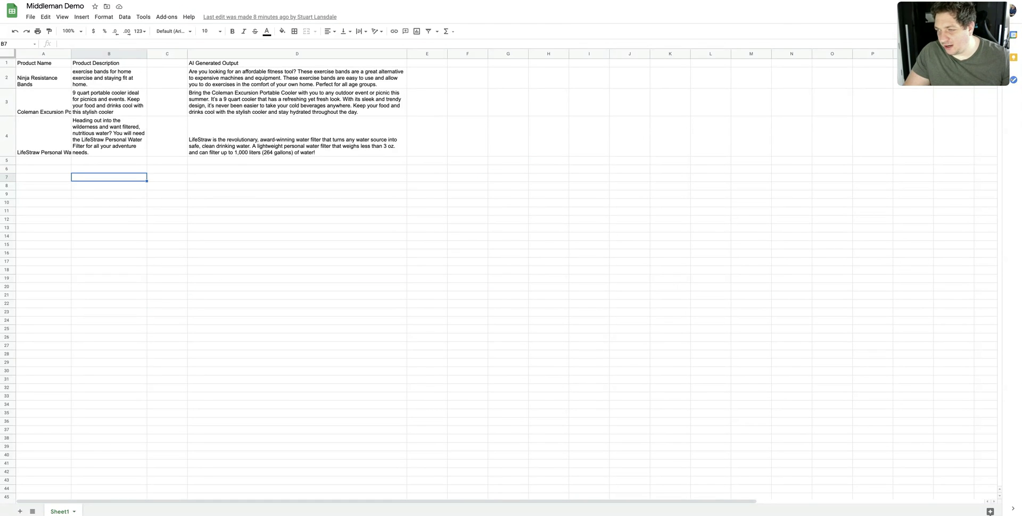
- Paste the three product names into A5:A7 and their descriptions into B5:B7
{"action": "left_click", "coordinate": [29, 161]}
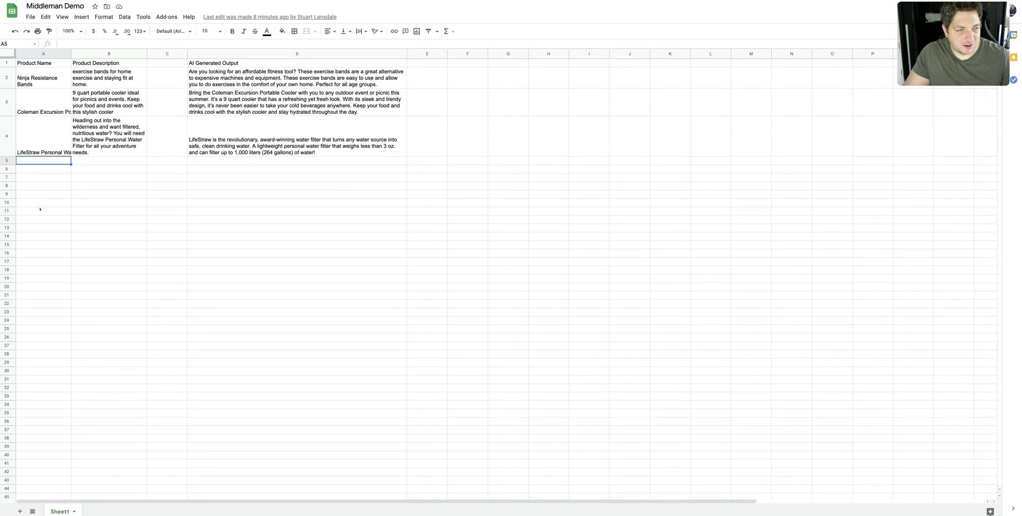
{"action": "type", "text": "UV Flashlight Black Light JanSport SuperBreak One Backpack Coleman Camping Chair with Built-in 4 Can Cooler"}
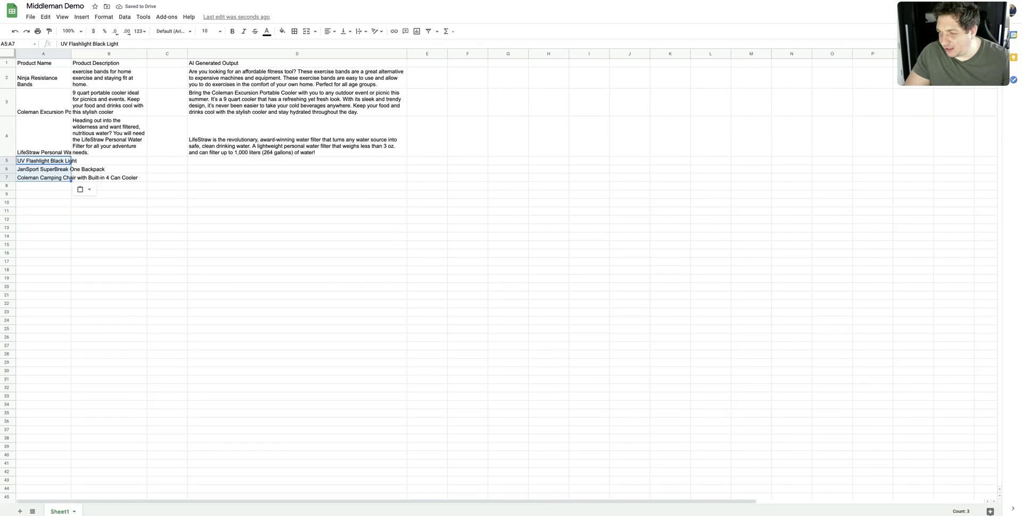
{"action": "left_click", "coordinate": [117, 162]}
{"action": "type", "text": "51 LED blacklight torch perfect for showing dry stains, bed bugs and other issues that the naked eye cannot see. A comfortable and stylish backpack perfect for the school commute or for when you need a bit more space. Comes in 11 great colors. Super comfy camping chair with drinks holder. Be the envy of everyone at the campsite sitting in this throne of a chair."}
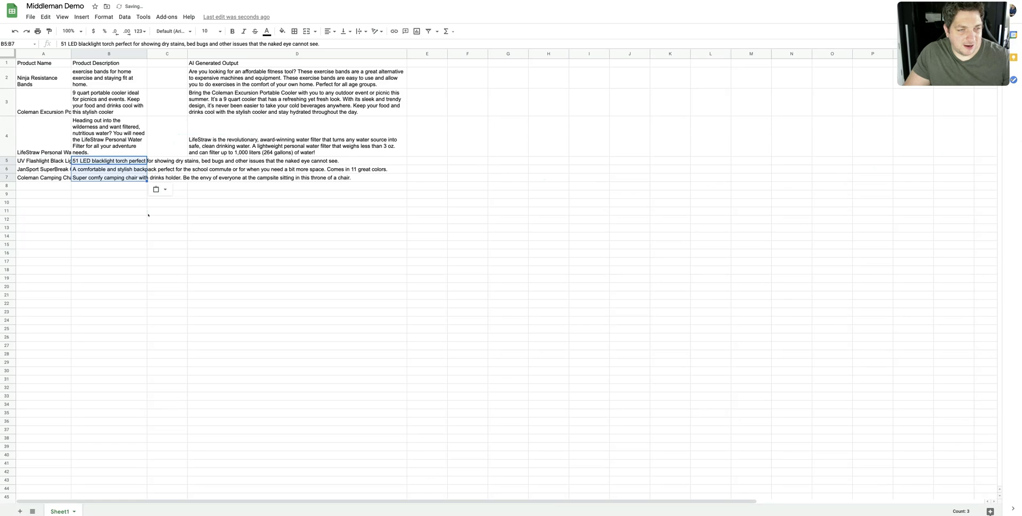
{"action": "left_click", "coordinate": [133, 253]}
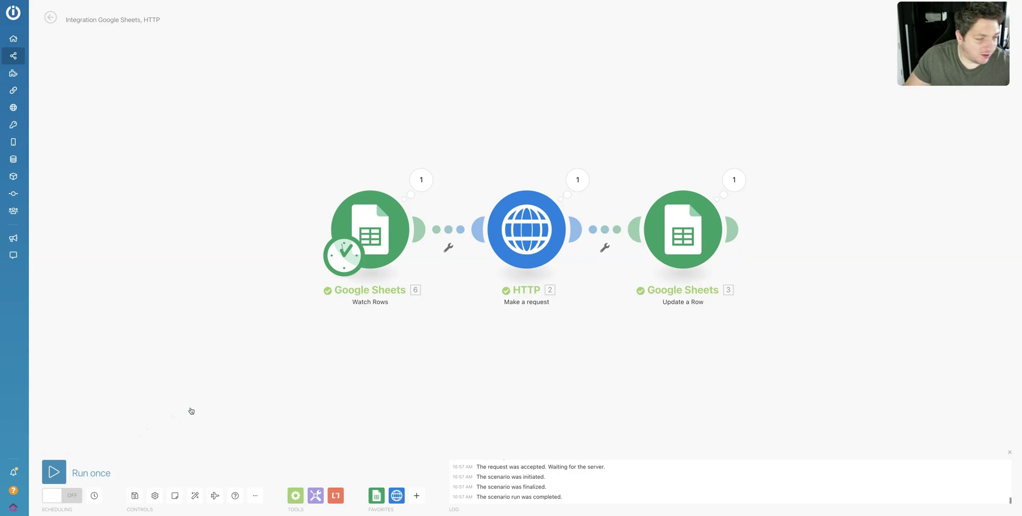
- Run the scenario once to generate AI descriptions for the three new products
{"action": "left_click", "coordinate": [109, 473]}
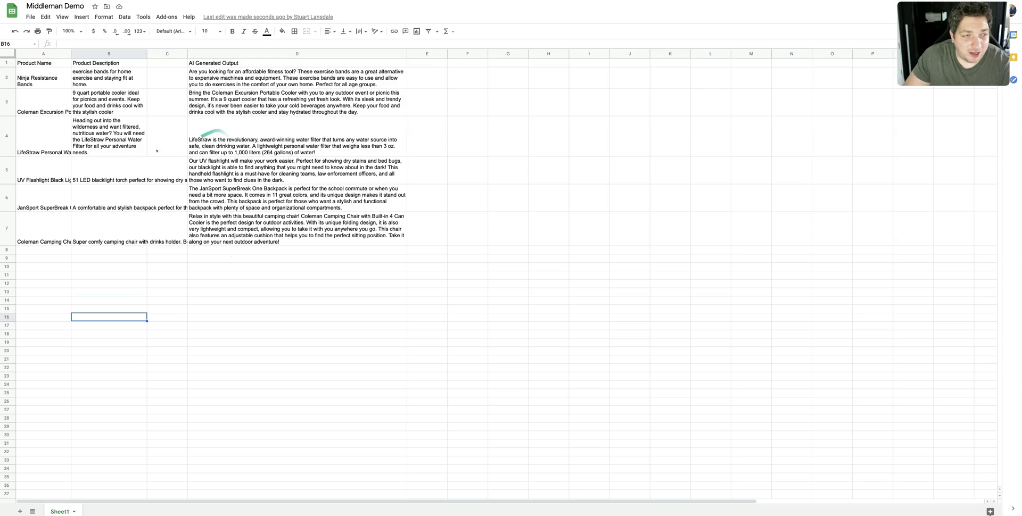
- Apply Wrap text wrapping to the Product Name and Product Description cells in A2:B7
{"action": "left_click", "coordinate": [218, 79]}
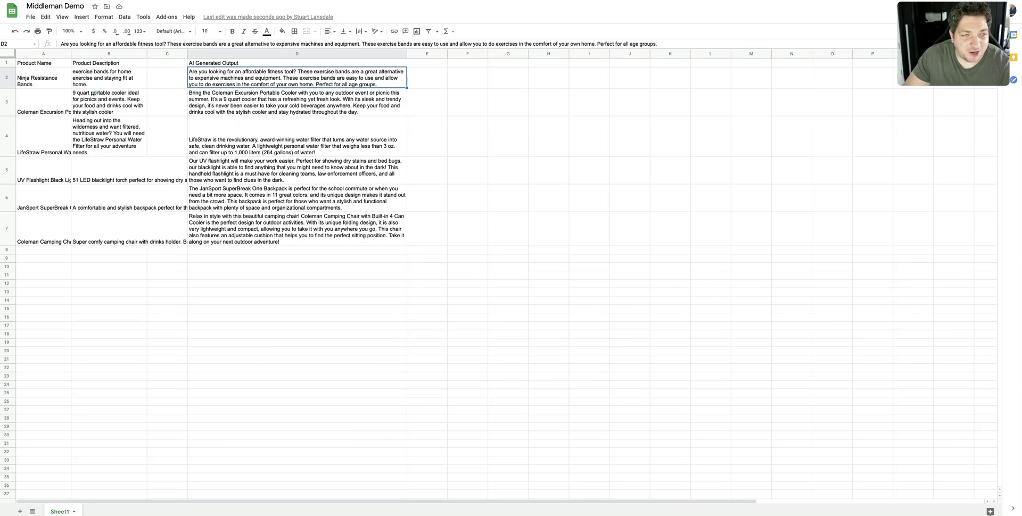
{"action": "left_click_drag", "start_coordinate": [107, 78], "coordinate": [31, 237]}
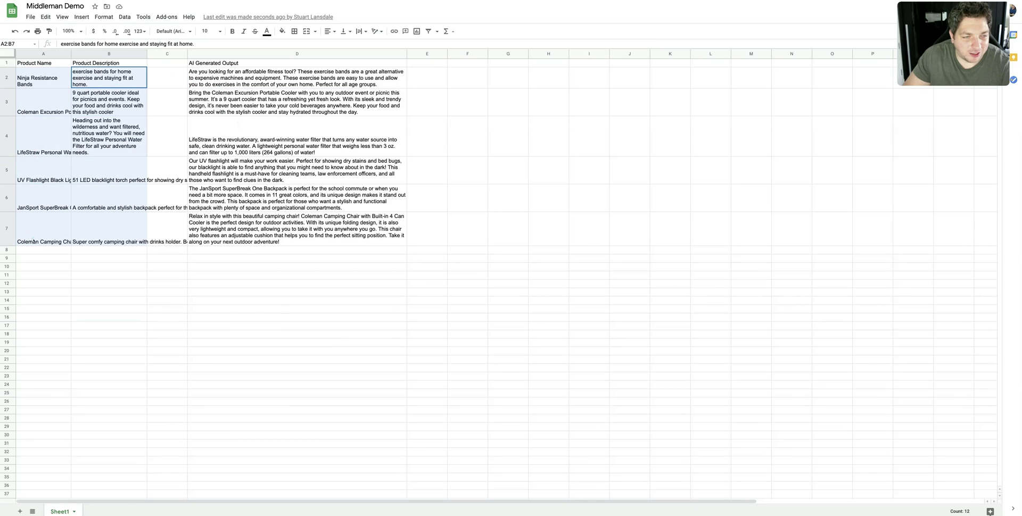
{"action": "right_click", "coordinate": [31, 237]}
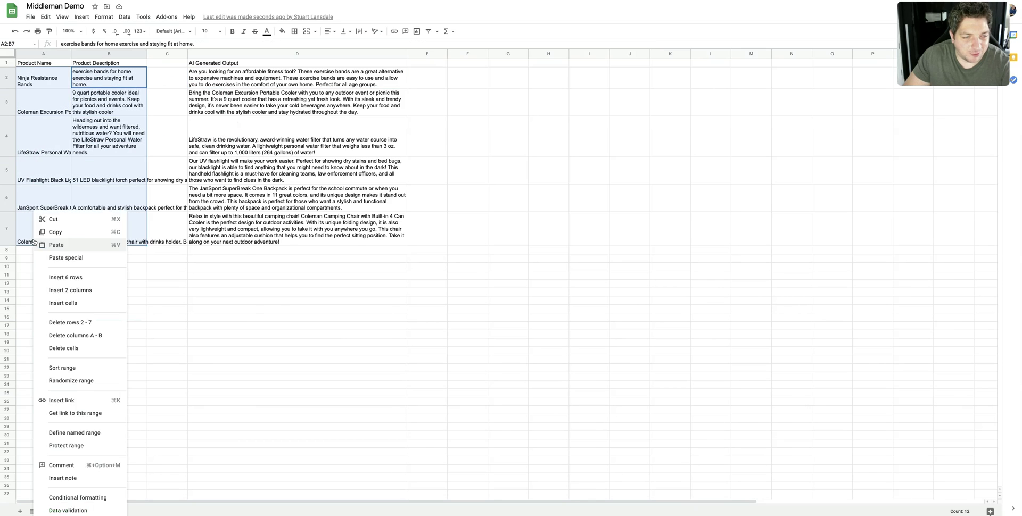
{"action": "left_click", "coordinate": [210, 152]}
{"action": "left_click", "coordinate": [109, 87]}
{"action": "left_click_drag", "start_coordinate": [107, 99], "coordinate": [48, 240]}
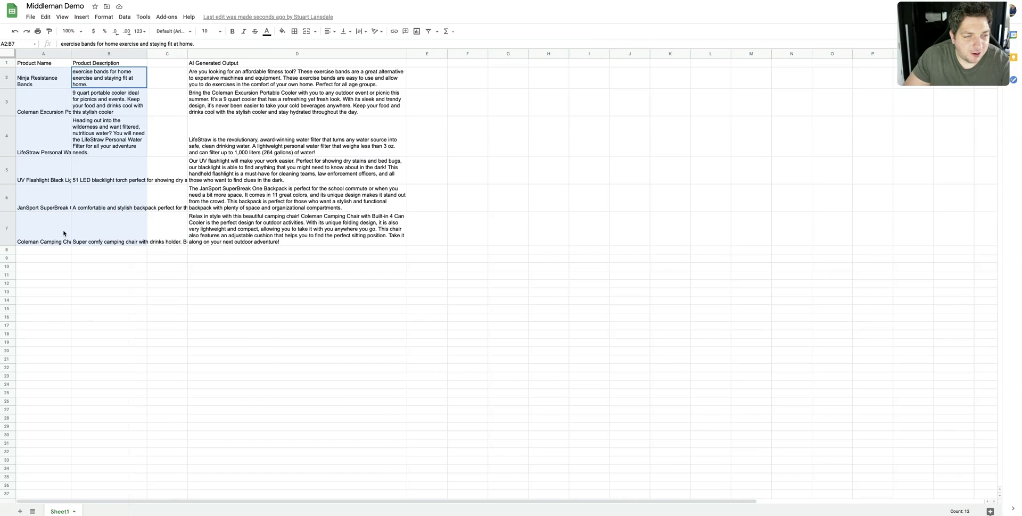
{"action": "left_click", "coordinate": [138, 16]}
{"action": "mouse_move", "coordinate": [115, 18]}
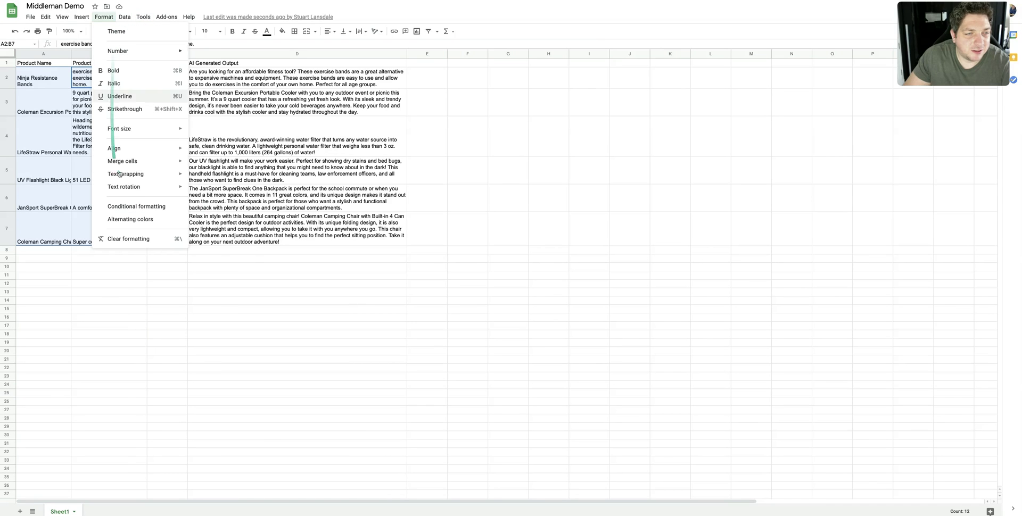
{"action": "mouse_move", "coordinate": [175, 175]}
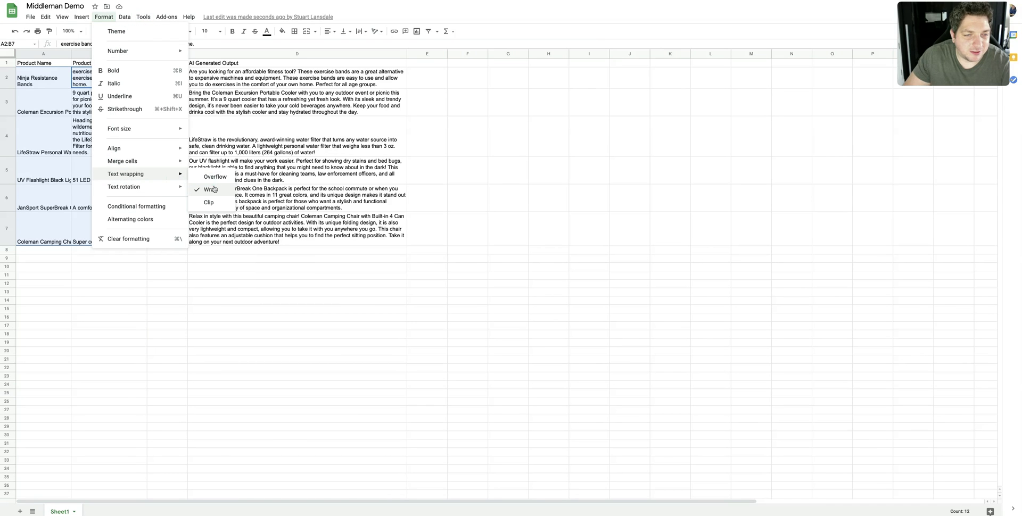
{"action": "left_click", "coordinate": [213, 190]}
{"action": "left_click", "coordinate": [182, 312]}
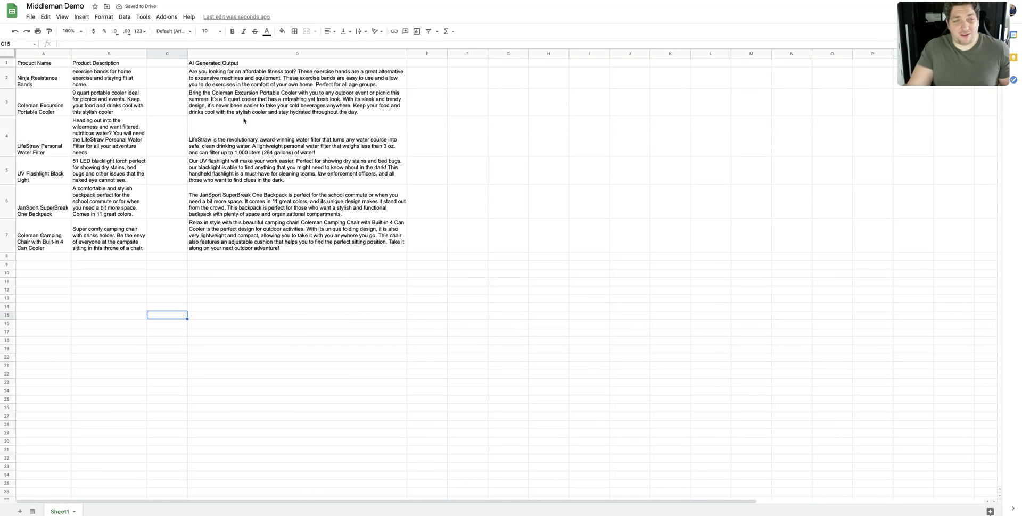
{"action": "double_click", "coordinate": [250, 130]}
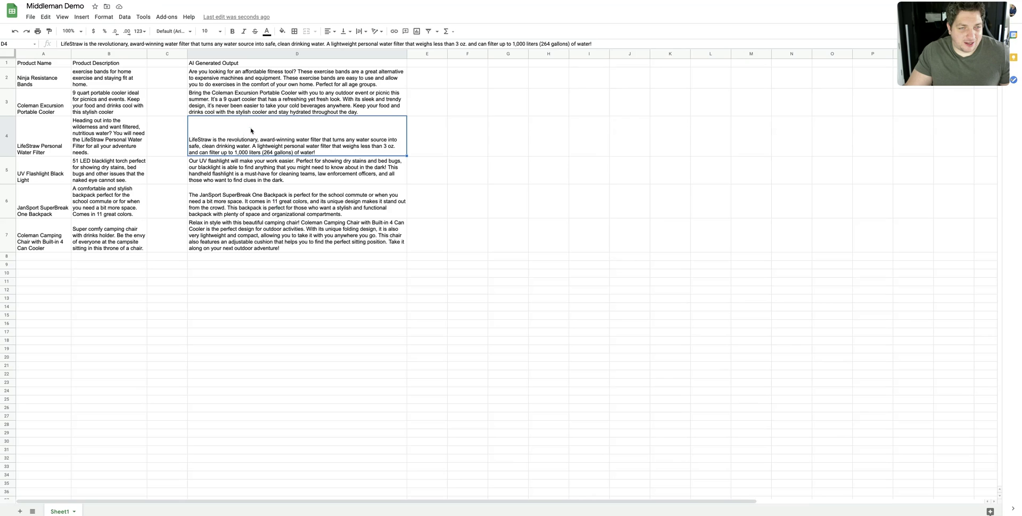
{"action": "left_click", "coordinate": [521, 230]}
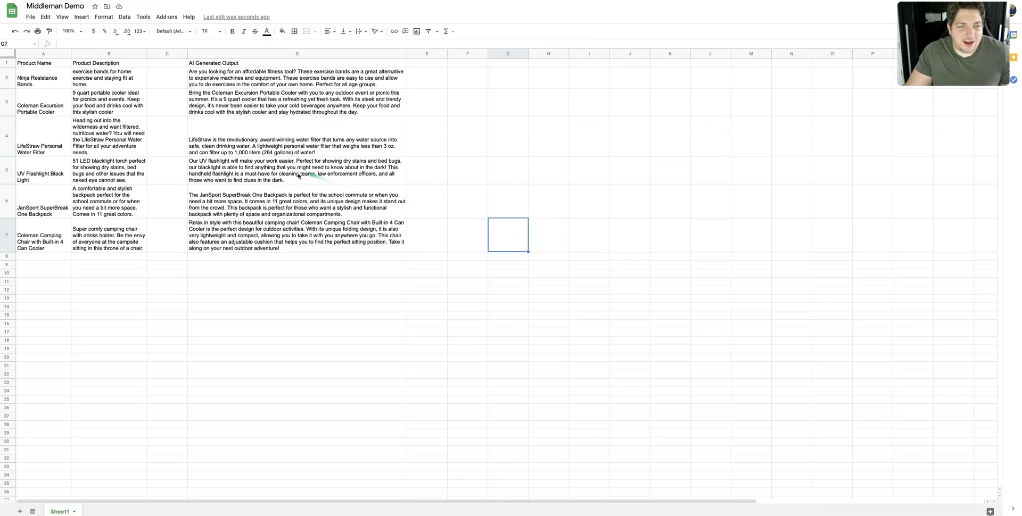